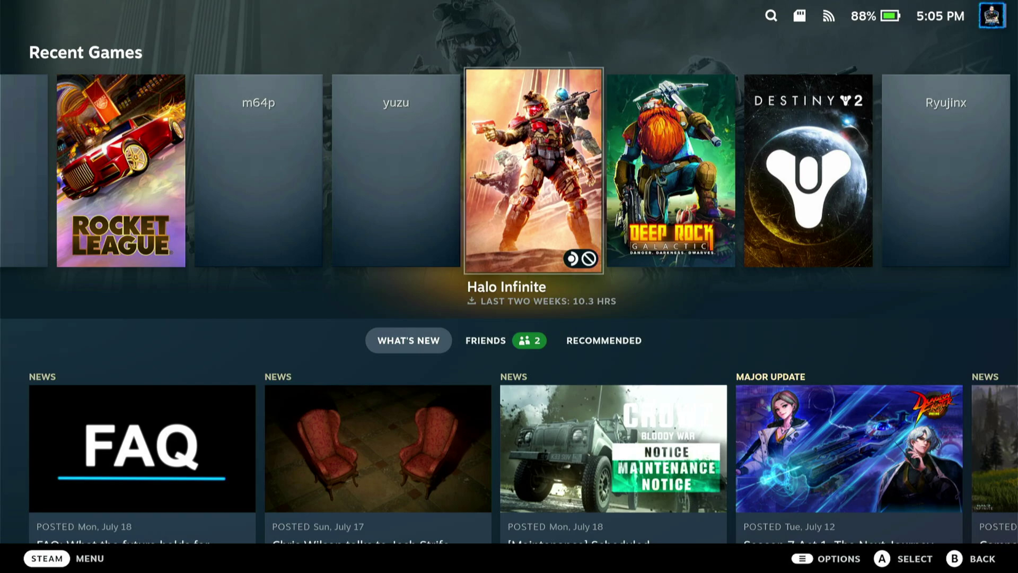
Open the Power menu from the Steam menu and highlight Switch to Desktop.
key(XF86PowerOff)
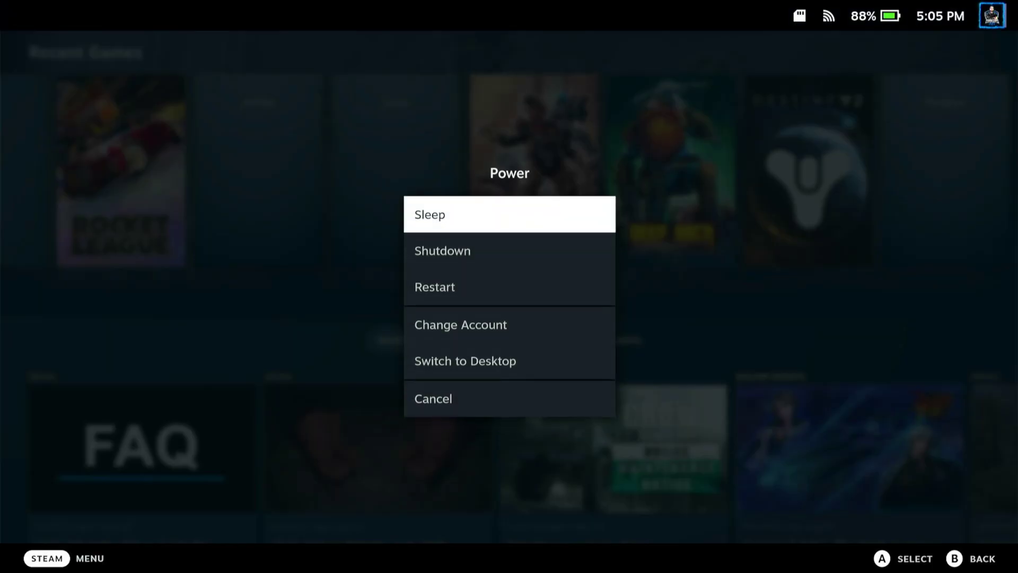
key(Escape)
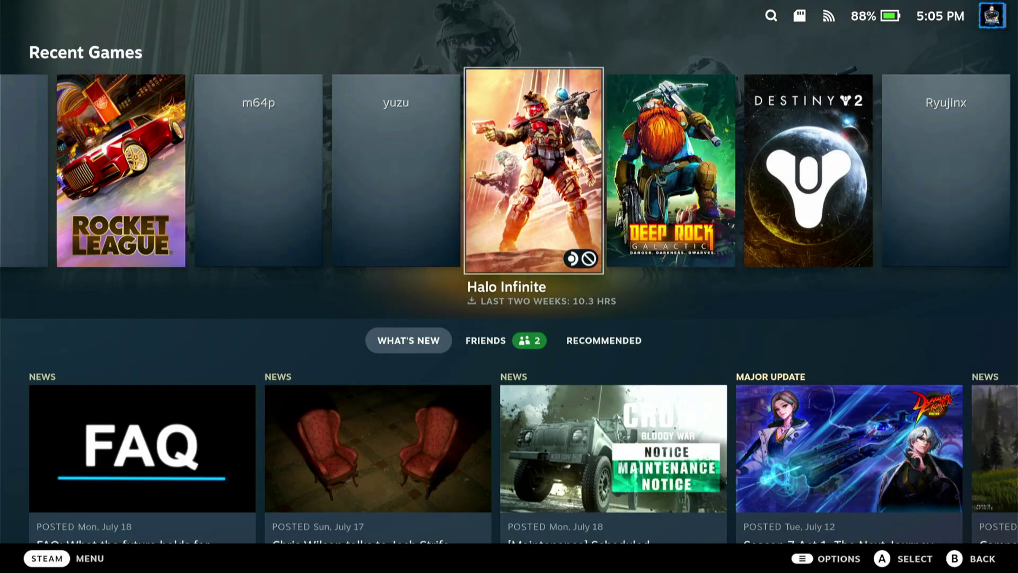
key(super)
key(Down)
key(Down)
key(Down)
key(Down)
key(Down)
key(Down)
key(Down)
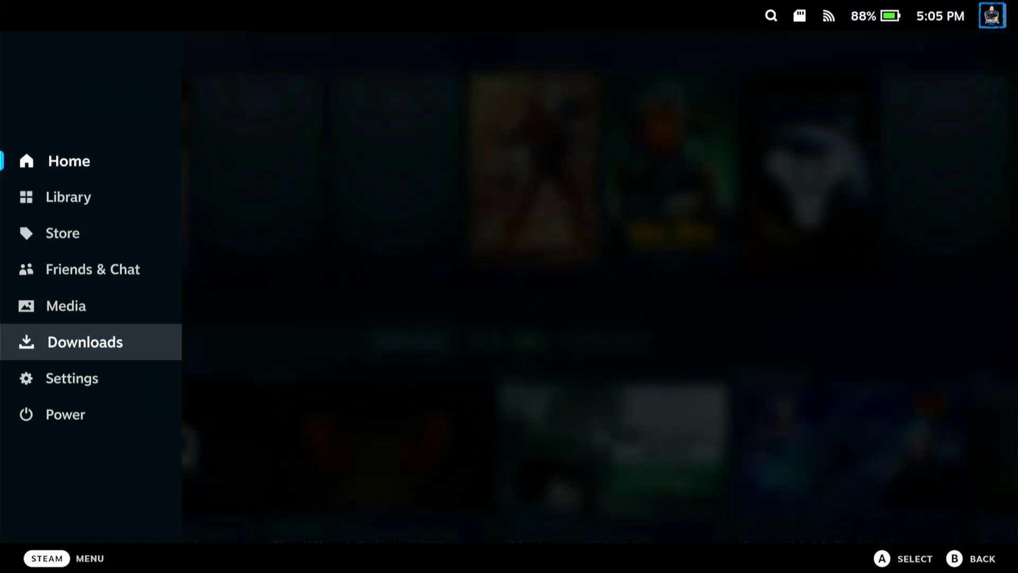
key(Return)
key(Down)
key(Down)
key(Down)
key(Down)
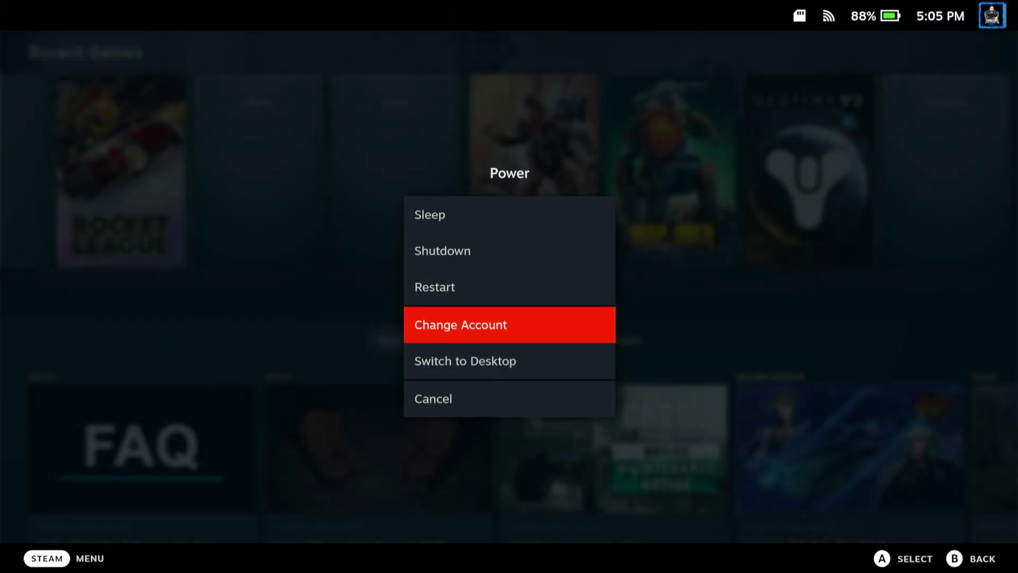
key(Up)
key(Down)
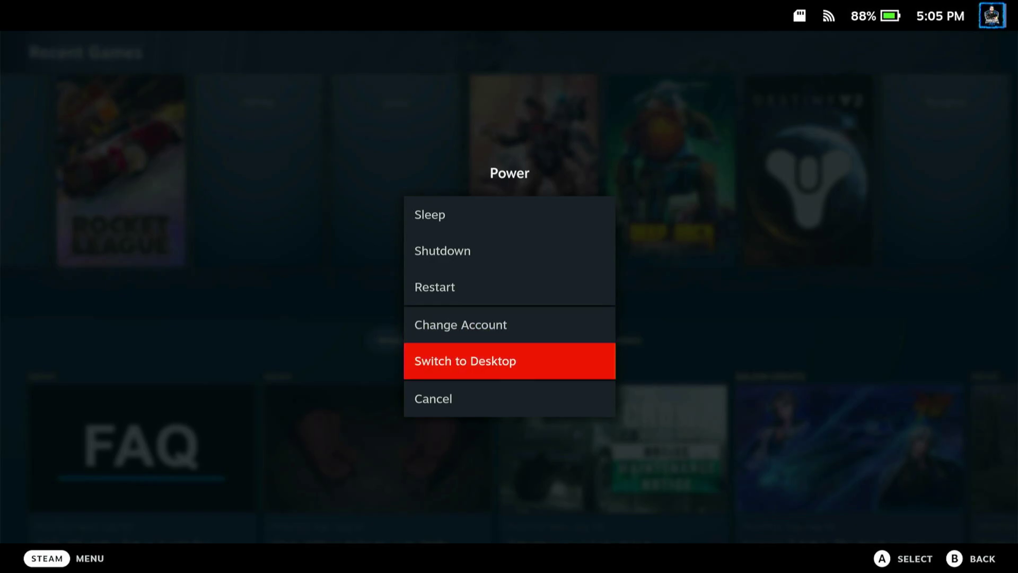
Switch the Deck to Desktop Mode and launch Discover from the taskbar.
key(Return)
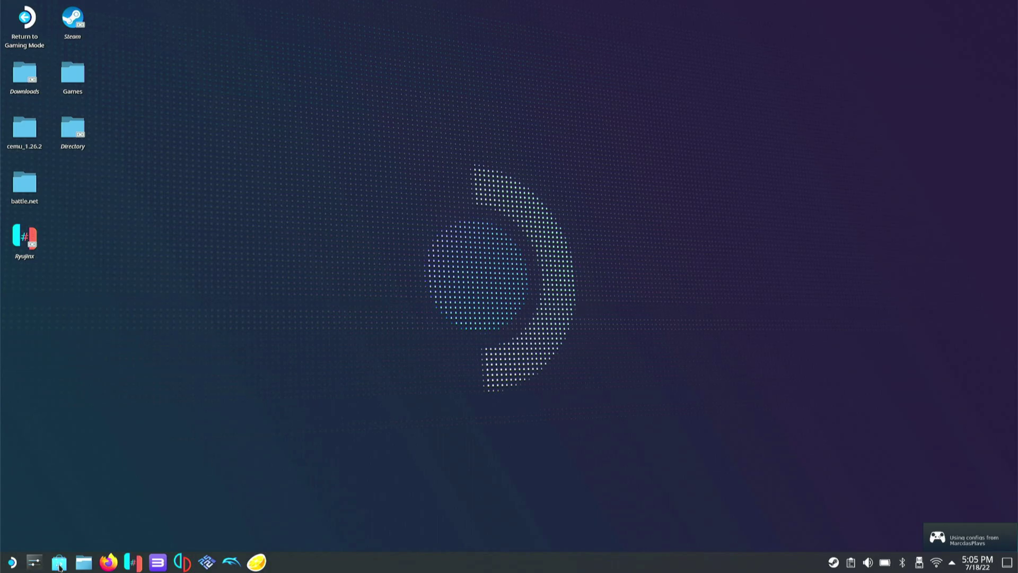
click(59, 563)
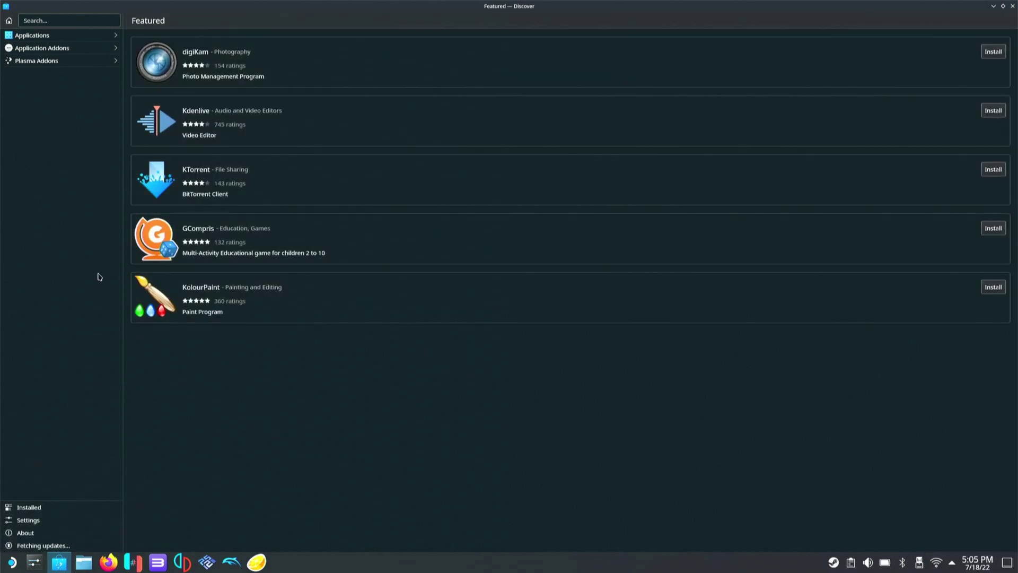
Search Discover for 'proton' with the on-screen keyboard, then dismiss the keyboard.
click(62, 21)
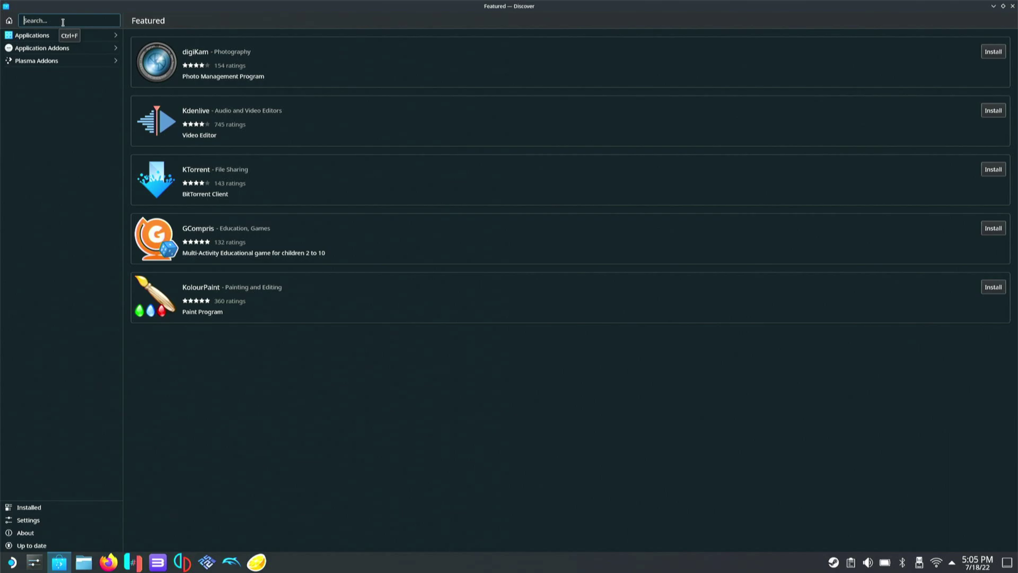
key(super+x)
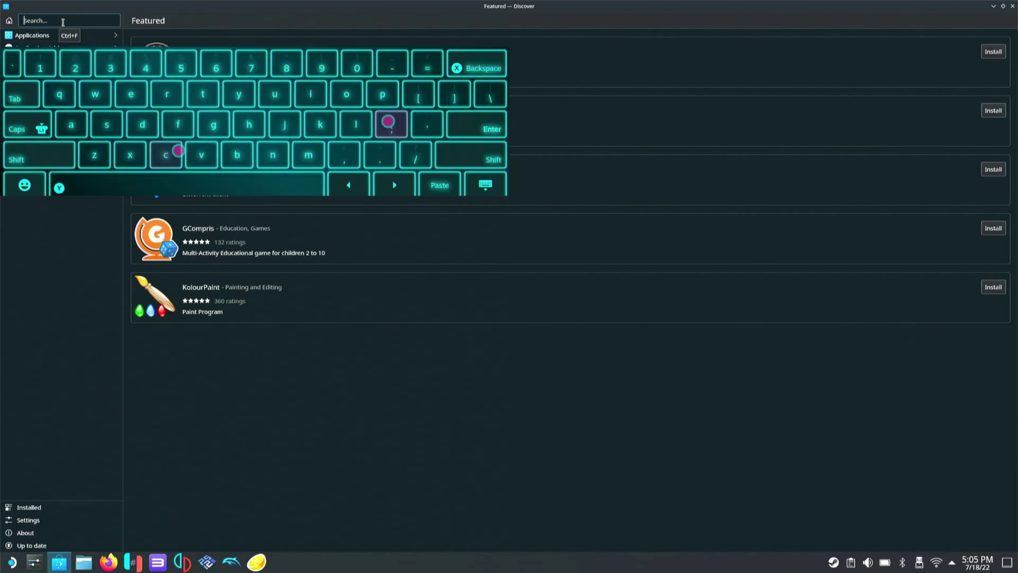
text(p)
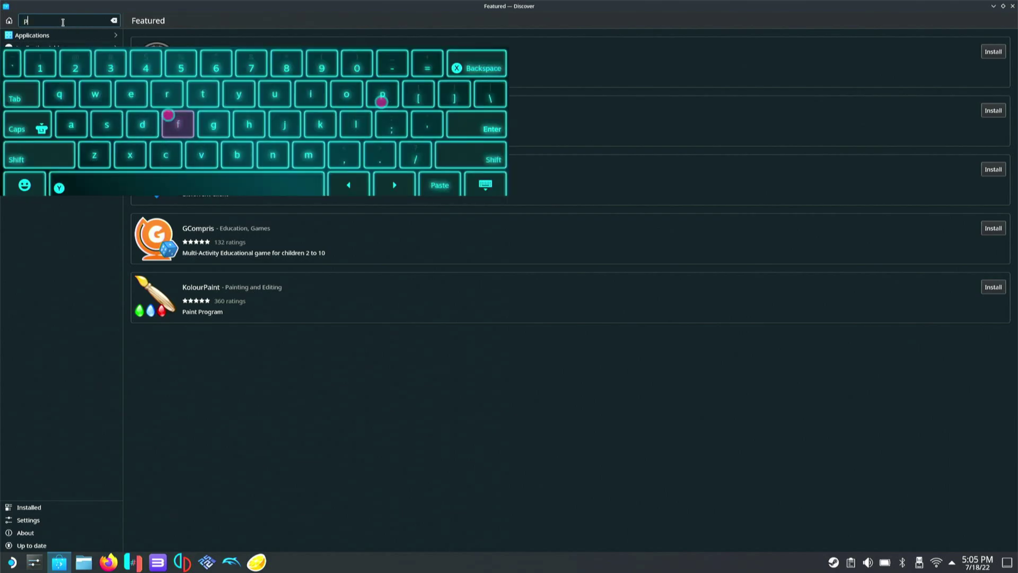
text(roton)
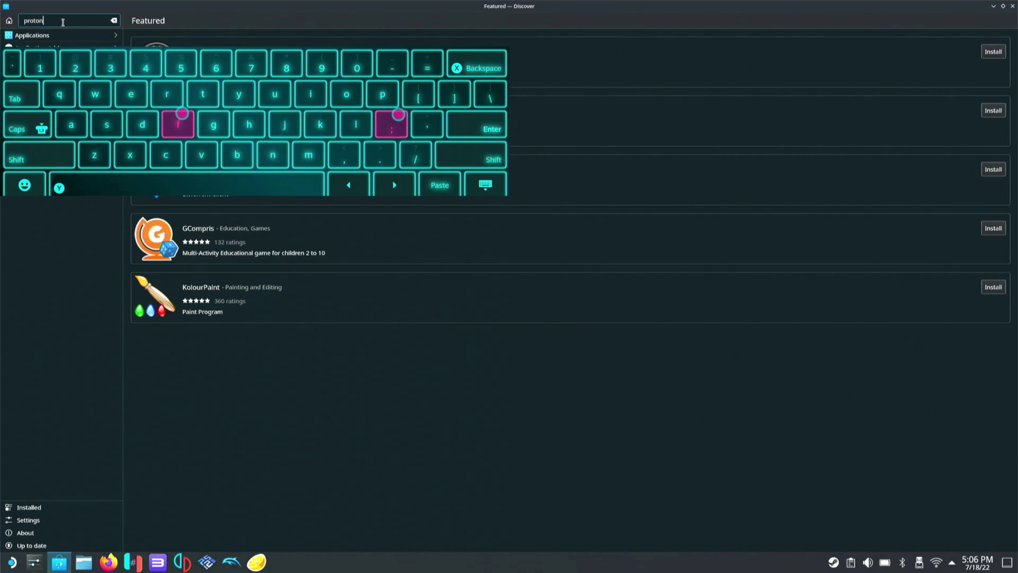
key(Return)
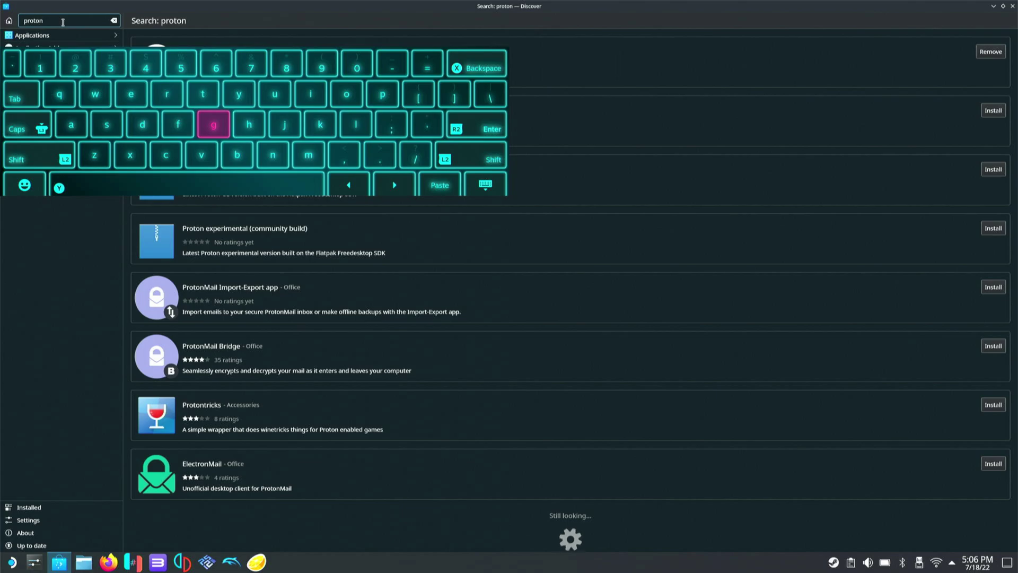
key(Escape)
click(63, 23)
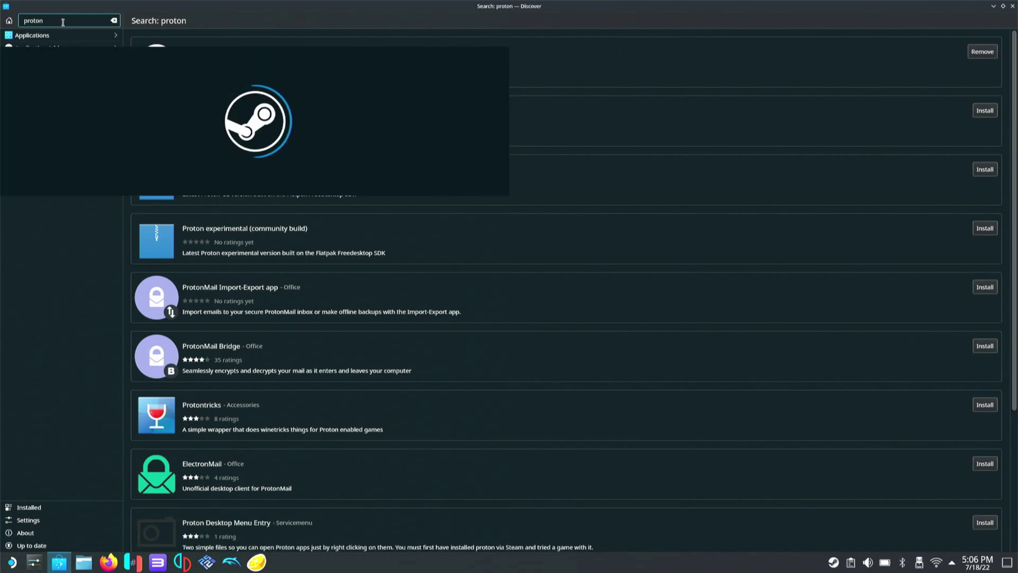
key(Escape)
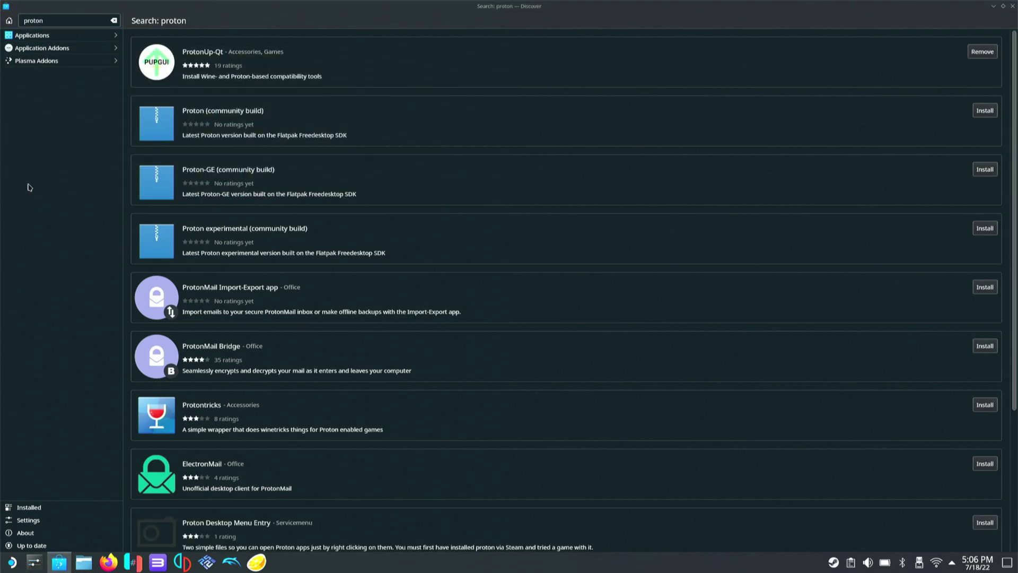
click(61, 275)
key(Escape)
Launch ProtonUp-Qt from its Discover details page.
click(224, 75)
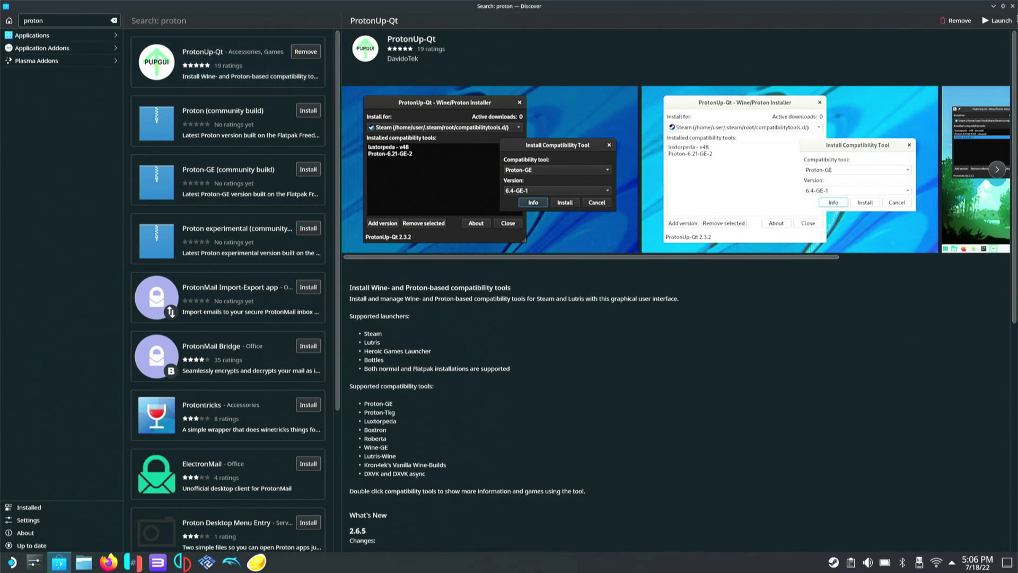
click(993, 6)
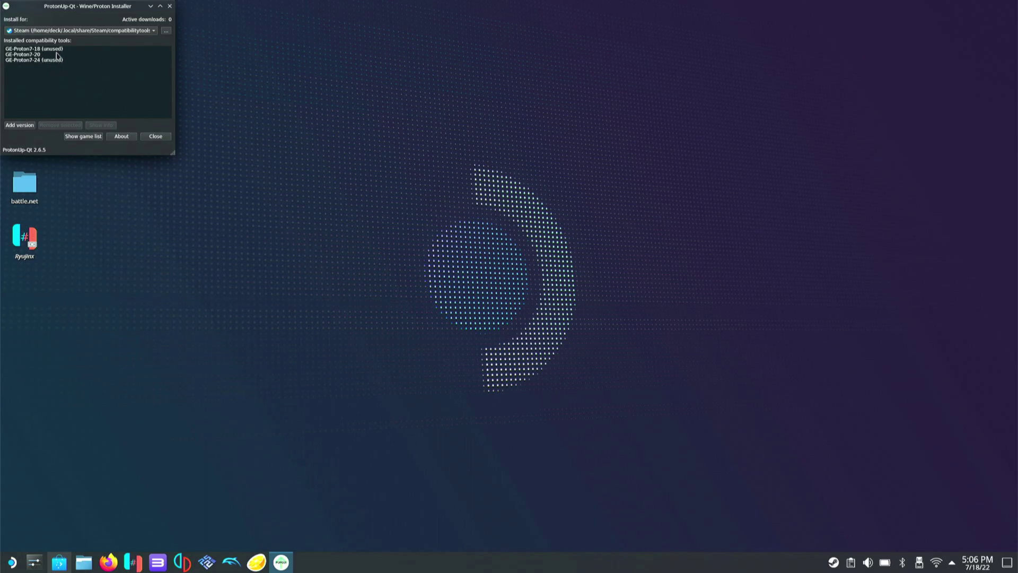
Add Proton-GE version GE-Proton7-25 and install it for Steam.
click(25, 127)
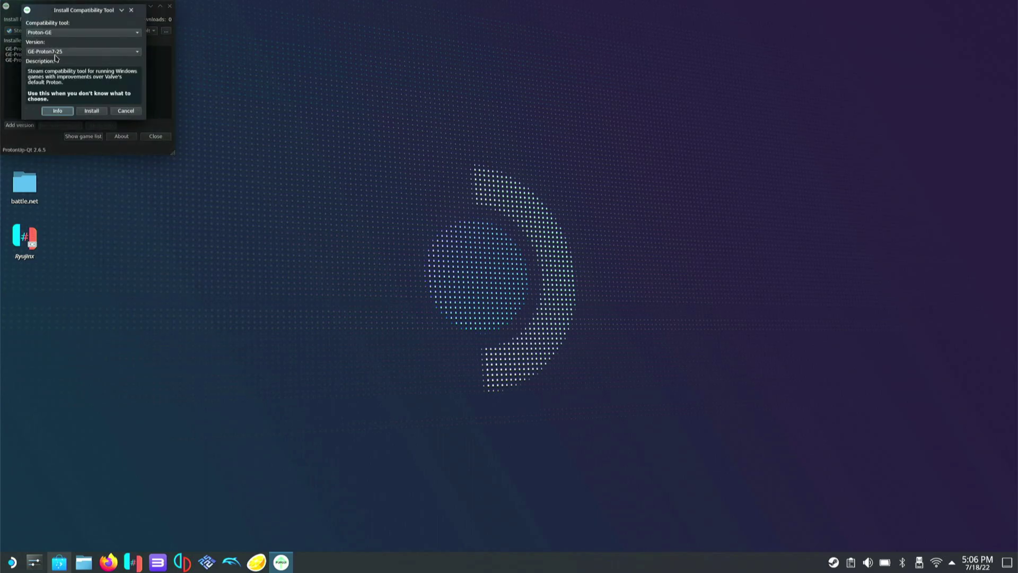
click(58, 53)
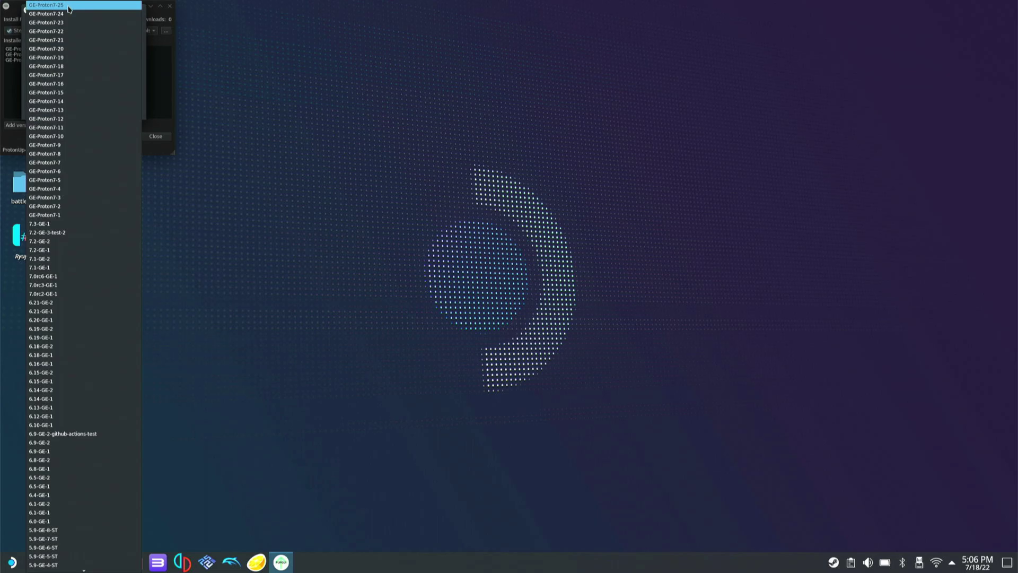
click(69, 9)
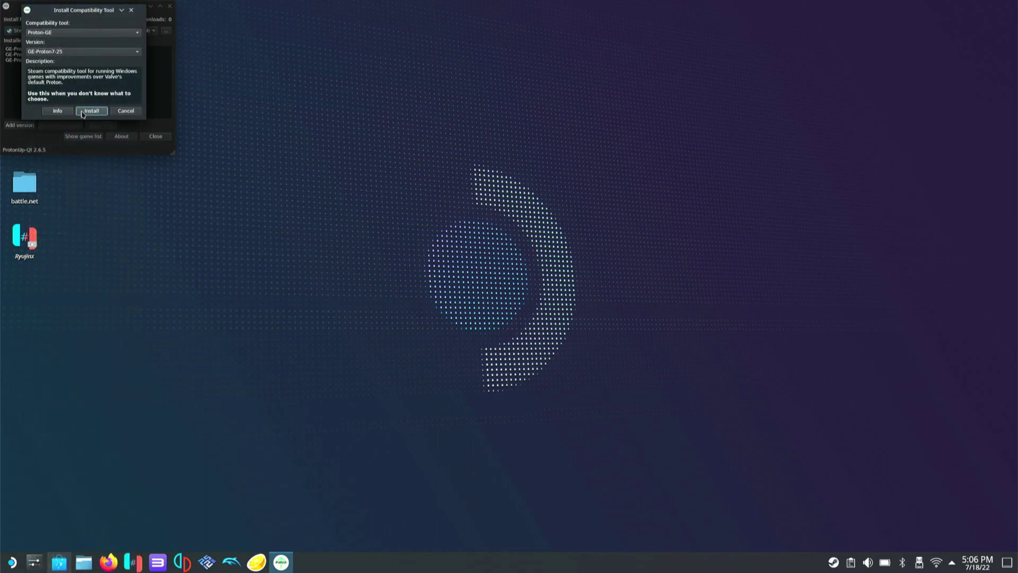
click(83, 113)
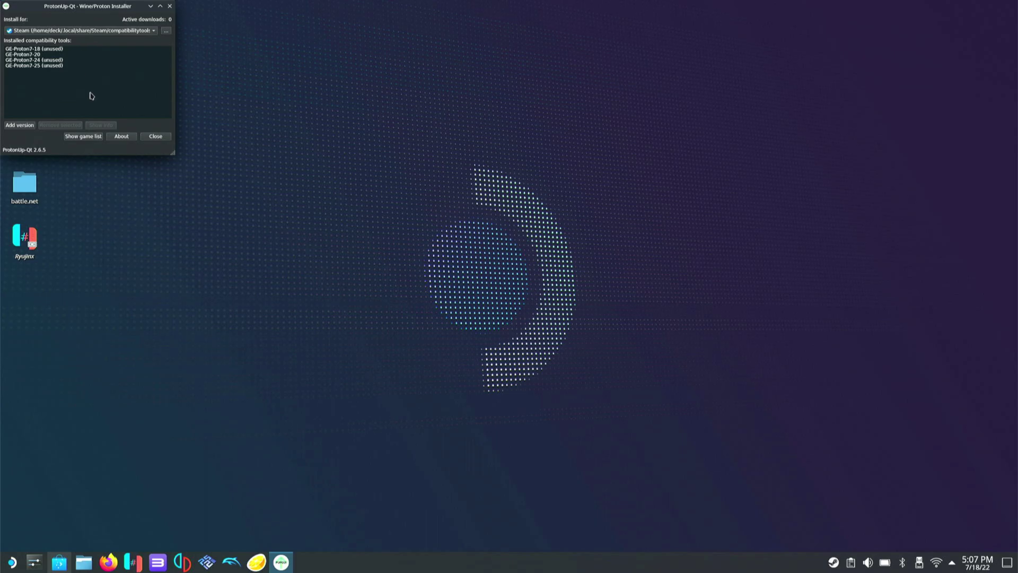
Close ProtonUp-Qt, start Steam and open the zombie game's library page.
click(162, 139)
click(72, 20)
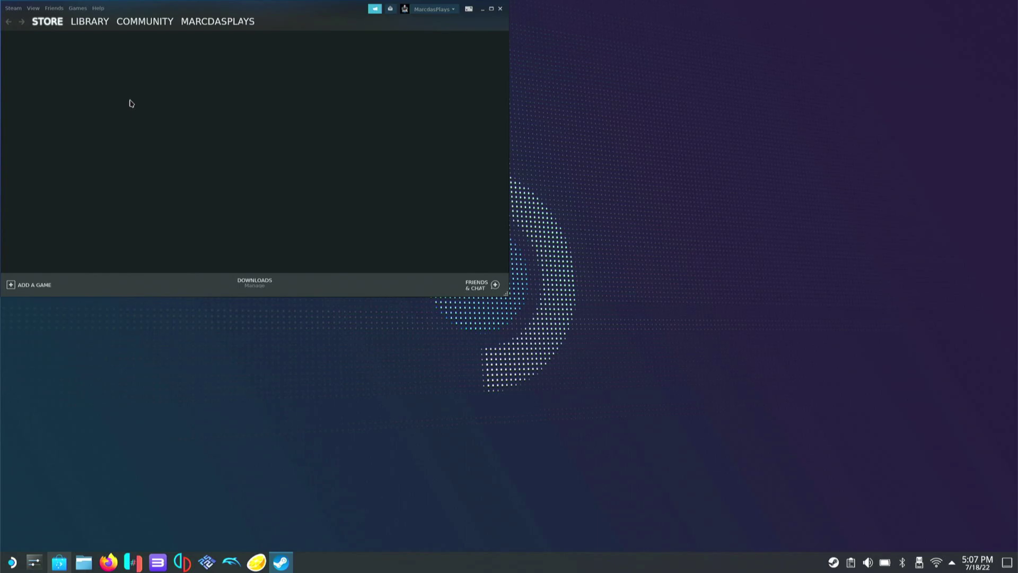
click(99, 20)
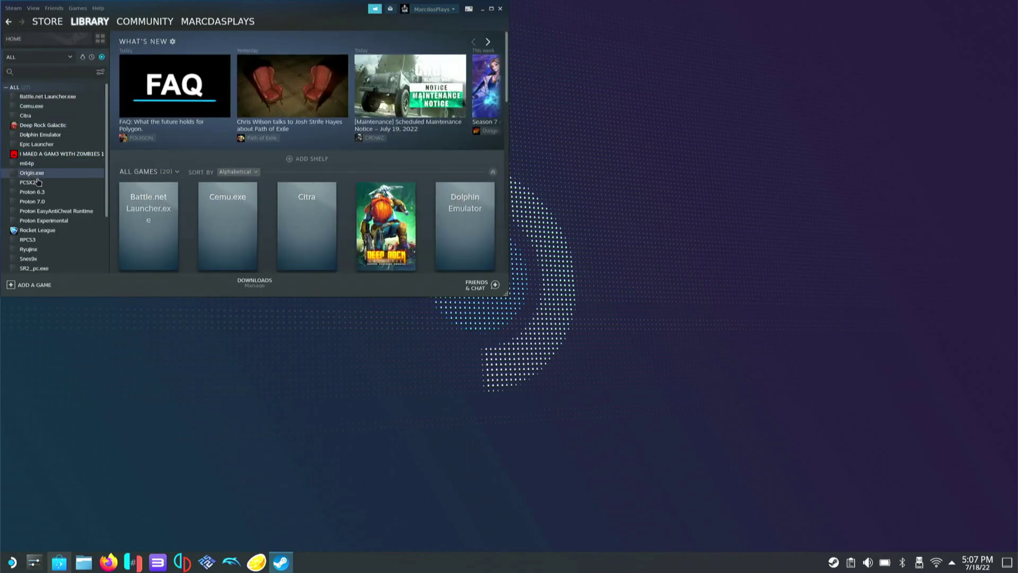
click(64, 155)
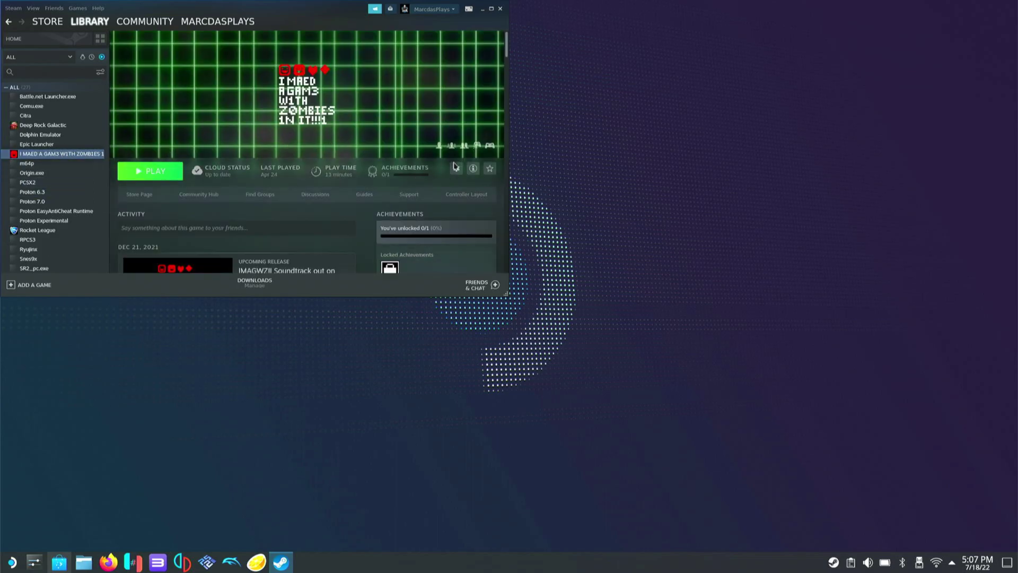
Force the zombie game to use the GE-Proton7-18 compatibility tool in its Properties.
click(456, 168)
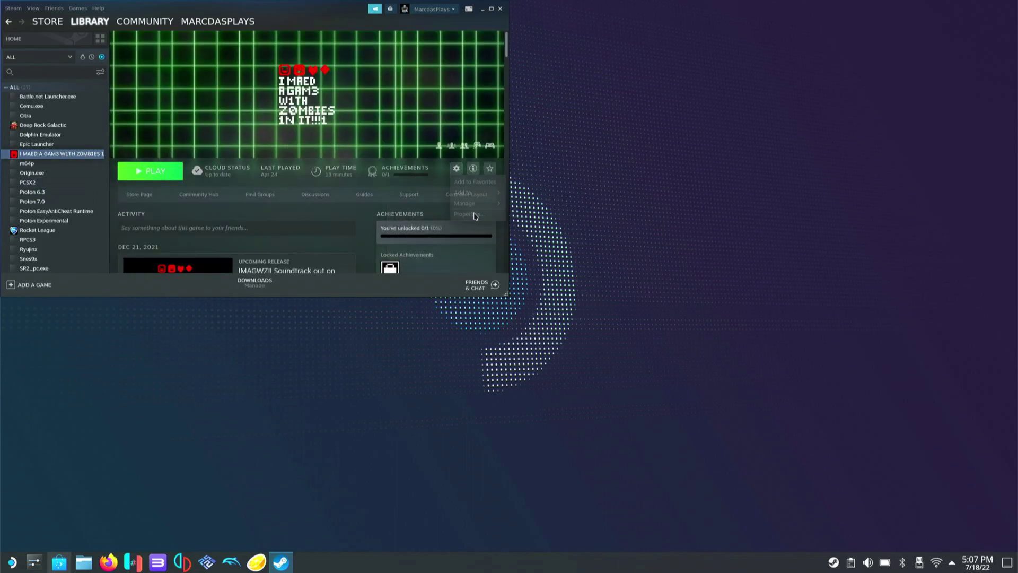
click(475, 216)
click(395, 211)
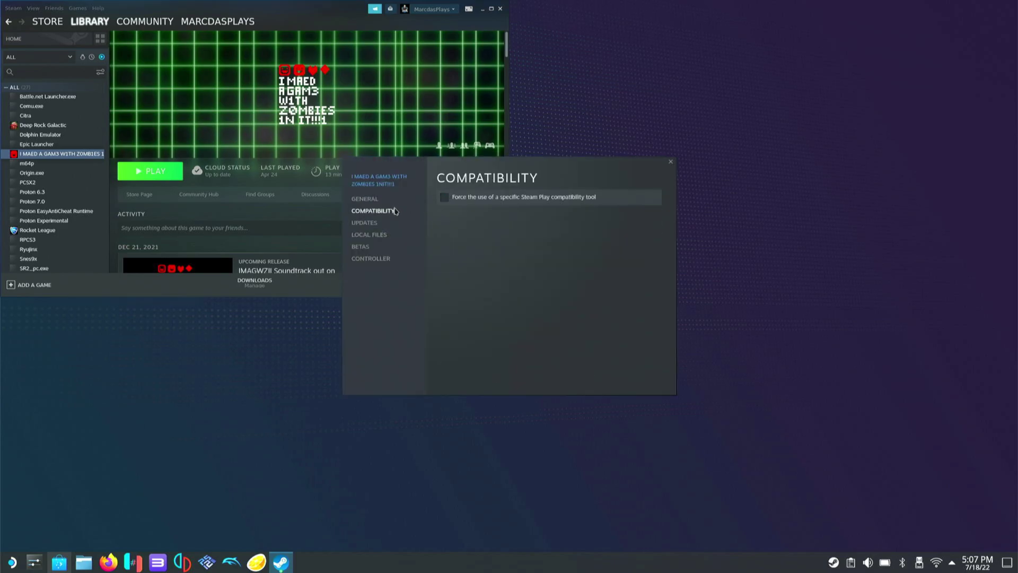
click(476, 205)
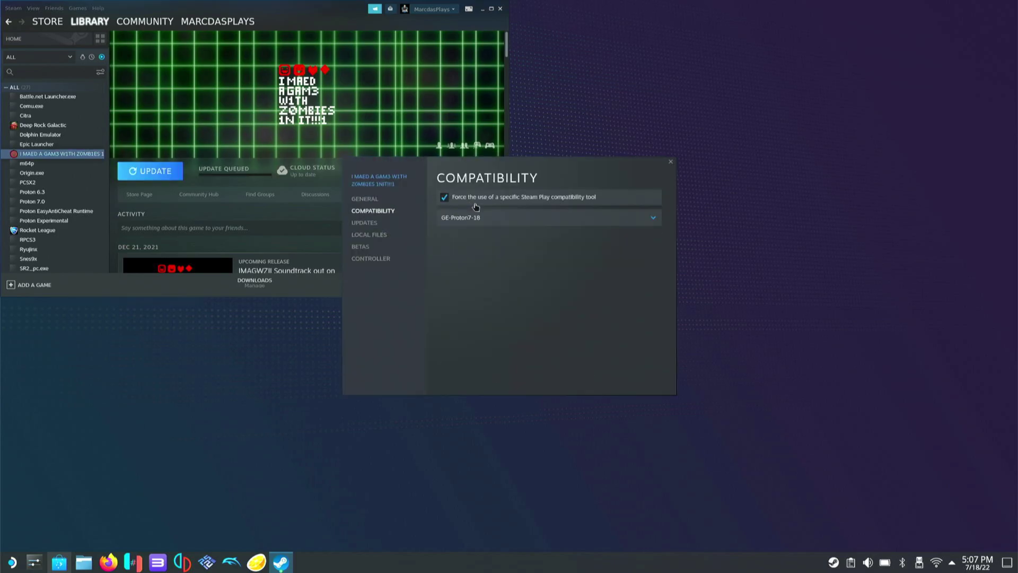
click(477, 221)
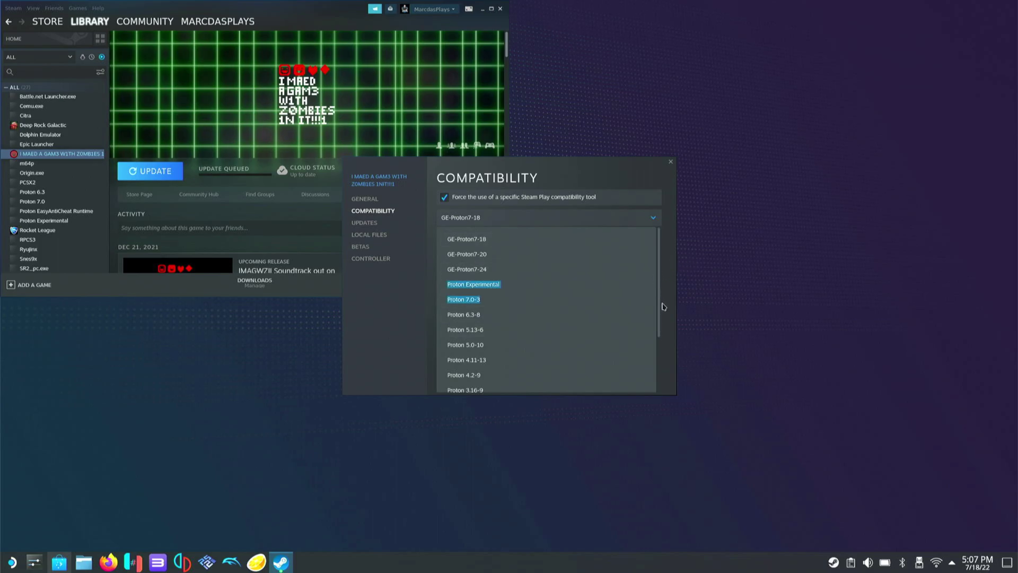
scroll(661, 287, down, 3)
scroll(664, 260, up, 3)
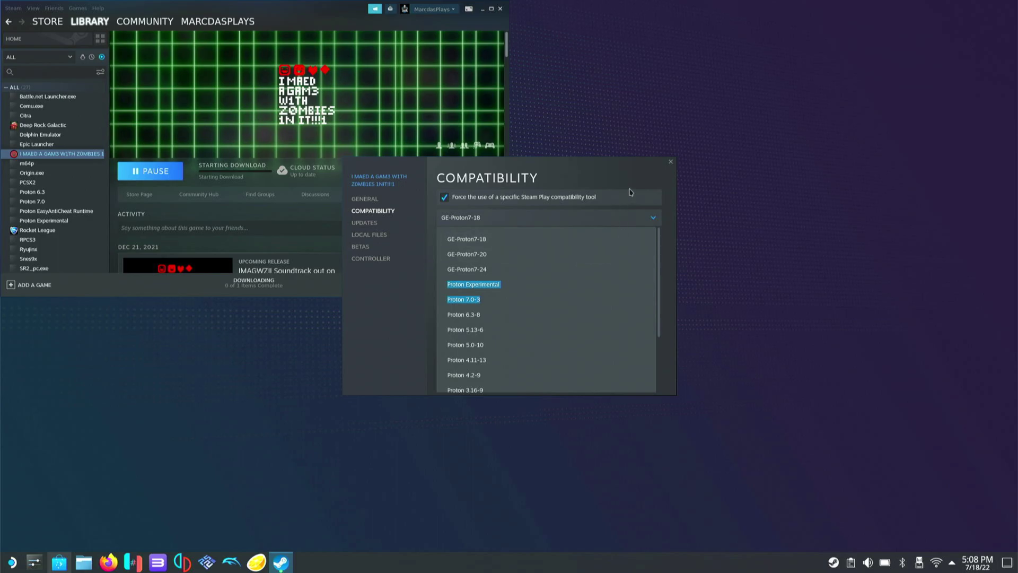
click(631, 192)
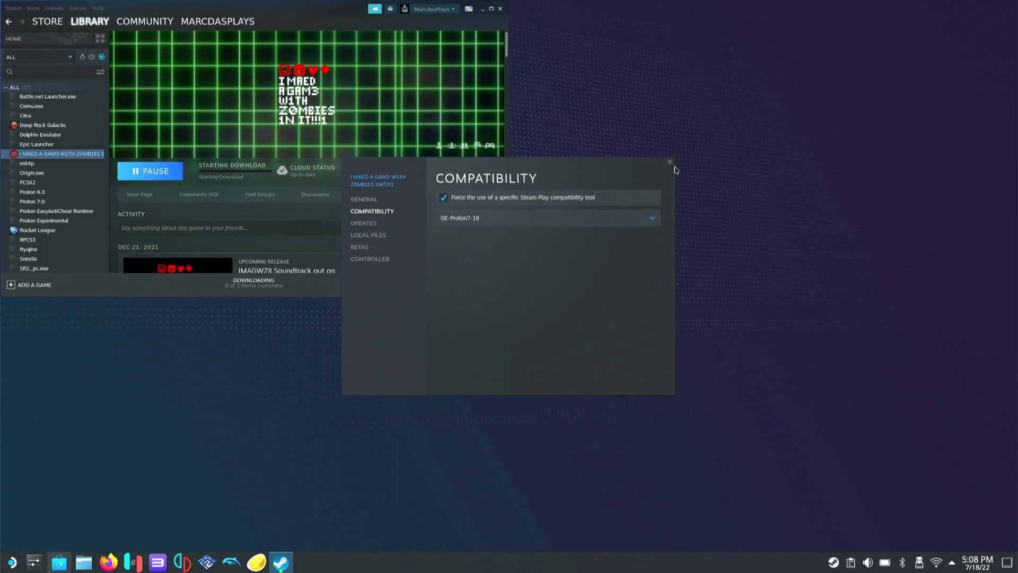
click(671, 162)
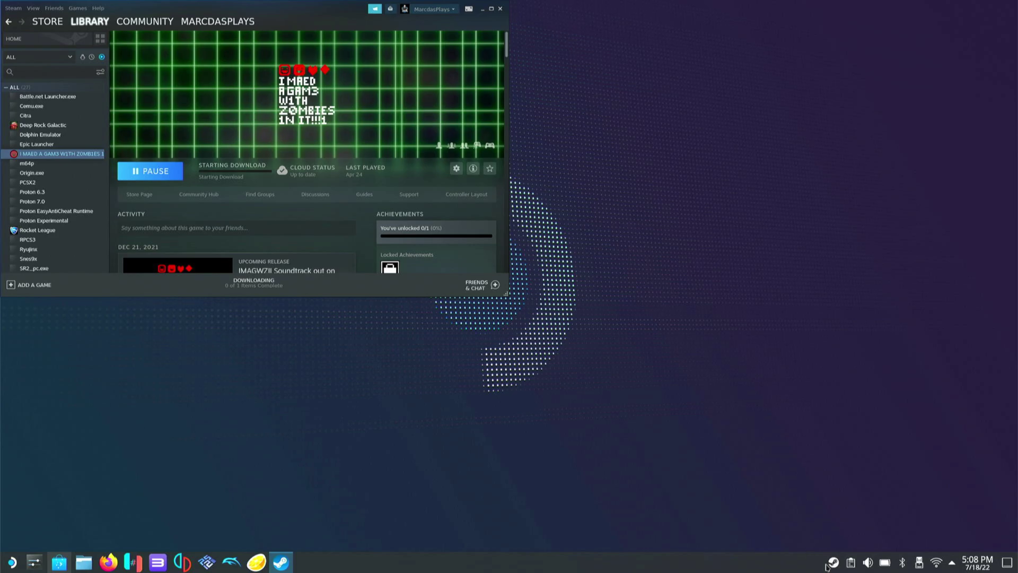
Exit Steam from its tray icon and relaunch it from the desktop.
right_click(834, 562)
click(842, 549)
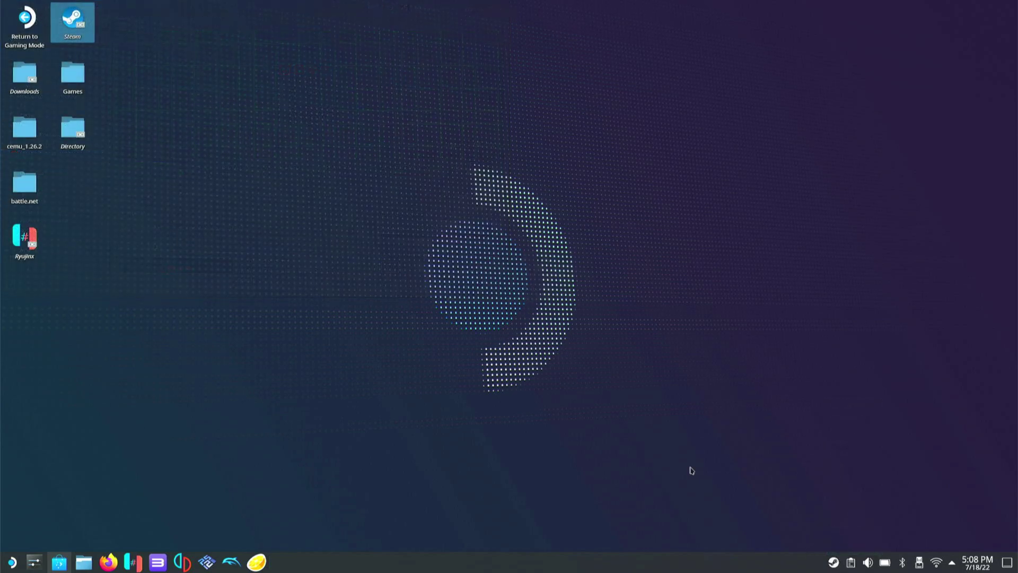
click(368, 329)
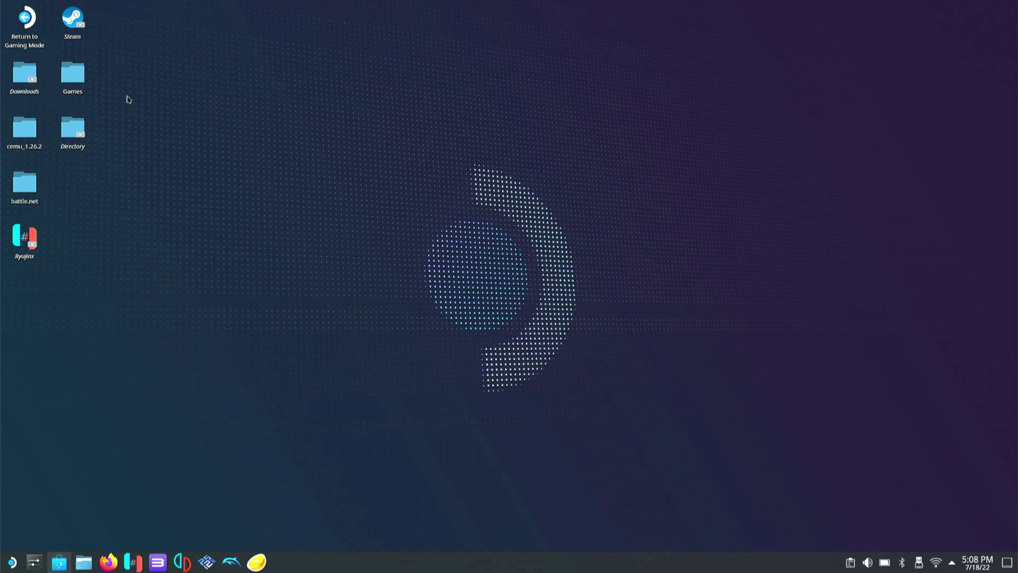
click(78, 32)
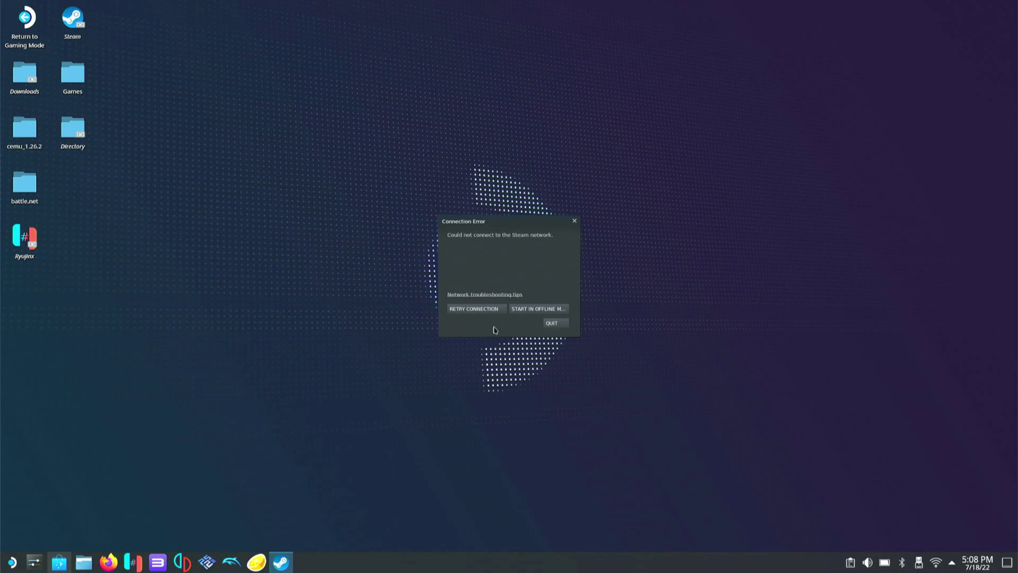
After failed reconnection retries, start Steam in Offline Mode.
click(474, 311)
click(473, 312)
click(517, 310)
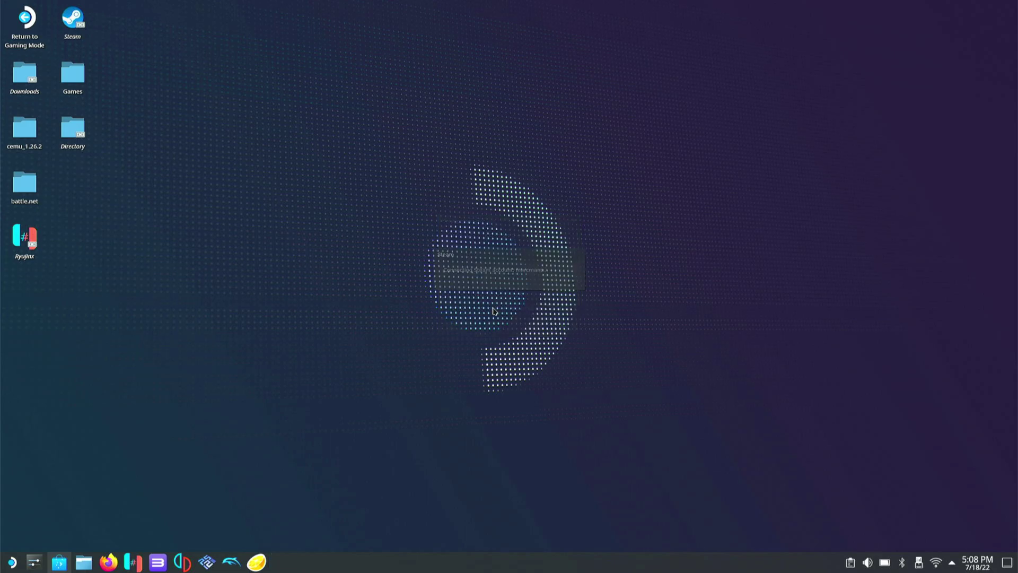
click(528, 312)
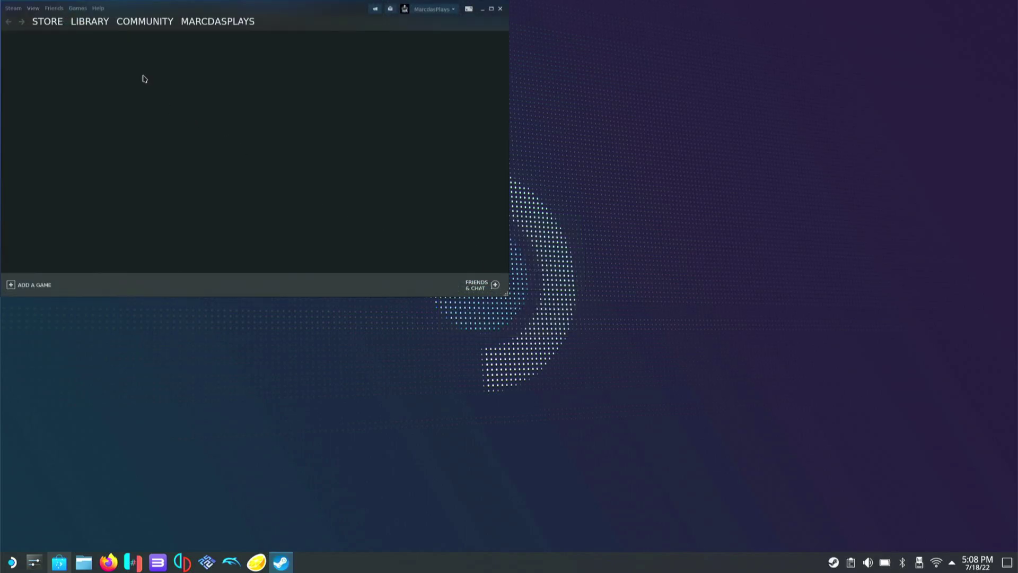
mouse_move(102, 33)
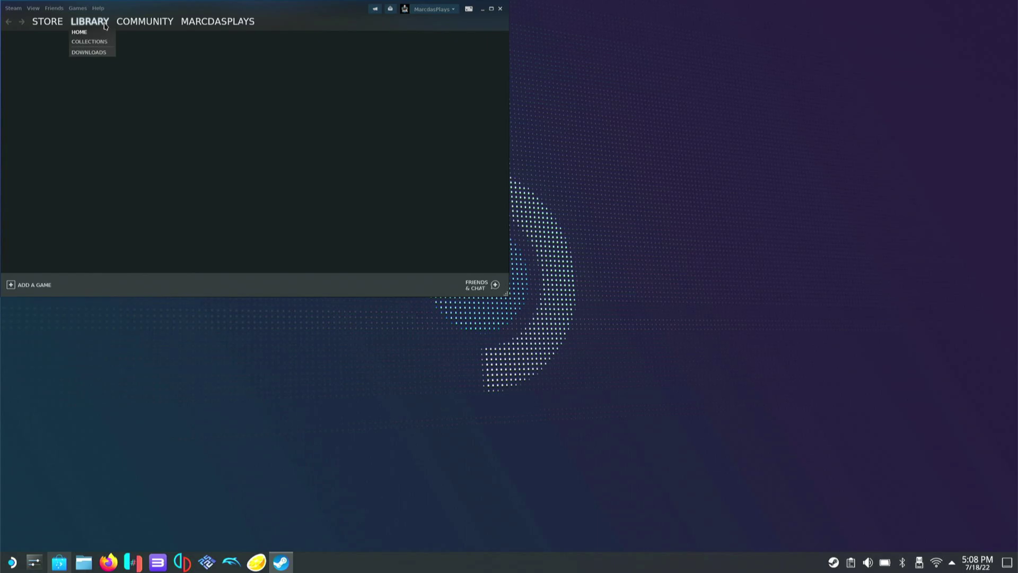
Open the zombie game's Compatibility properties from the Library.
click(105, 24)
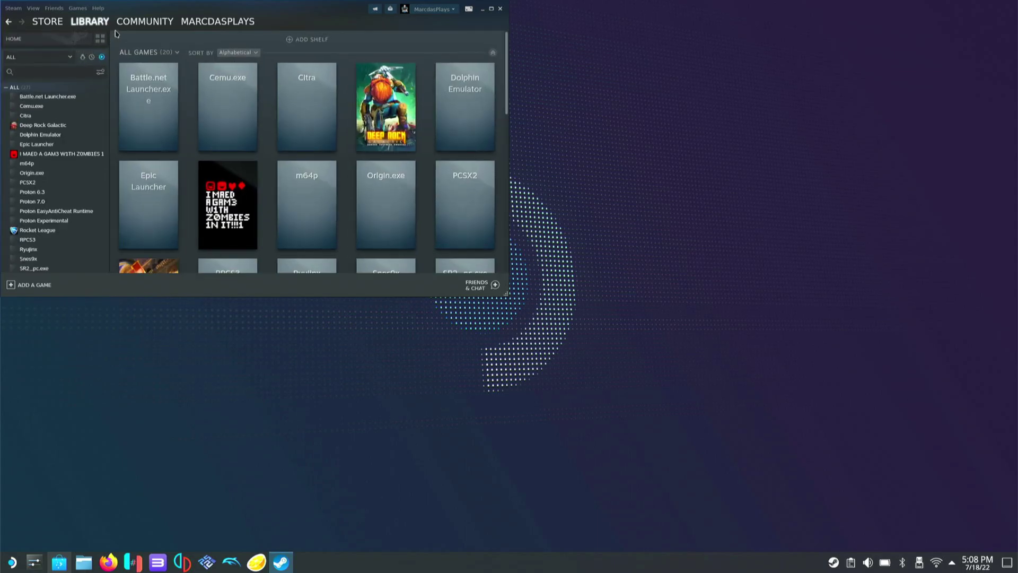
click(103, 154)
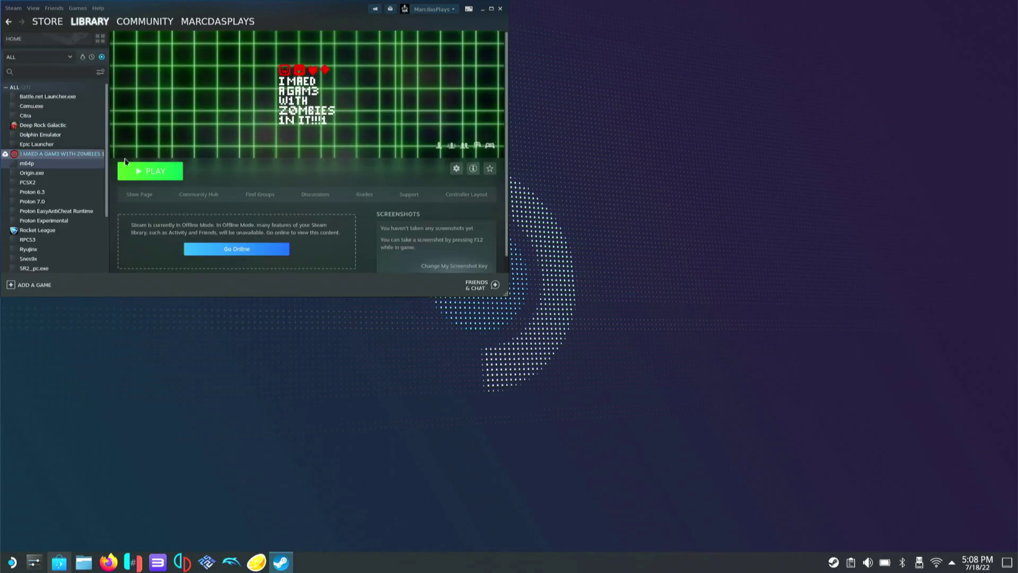
click(456, 168)
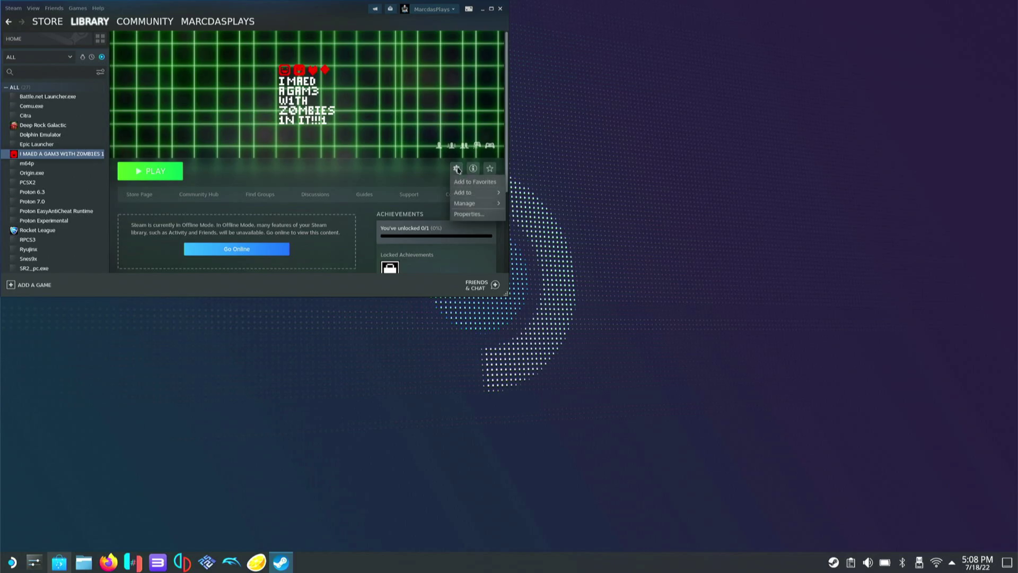
click(469, 213)
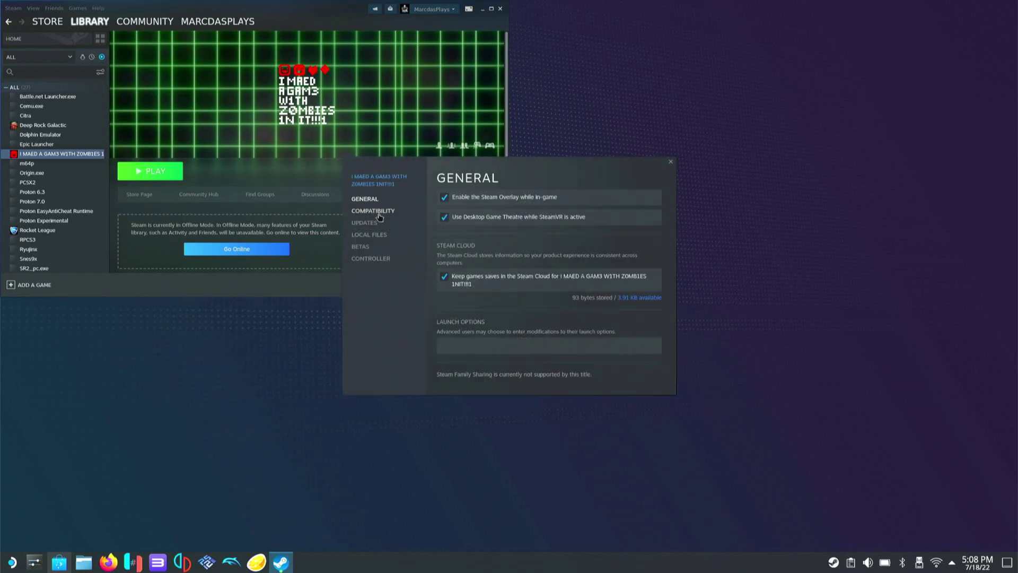
click(379, 213)
Confirm GE-Proton7-25 appears in the tool list, keep GE-Proton7-18, and close Properties.
click(479, 221)
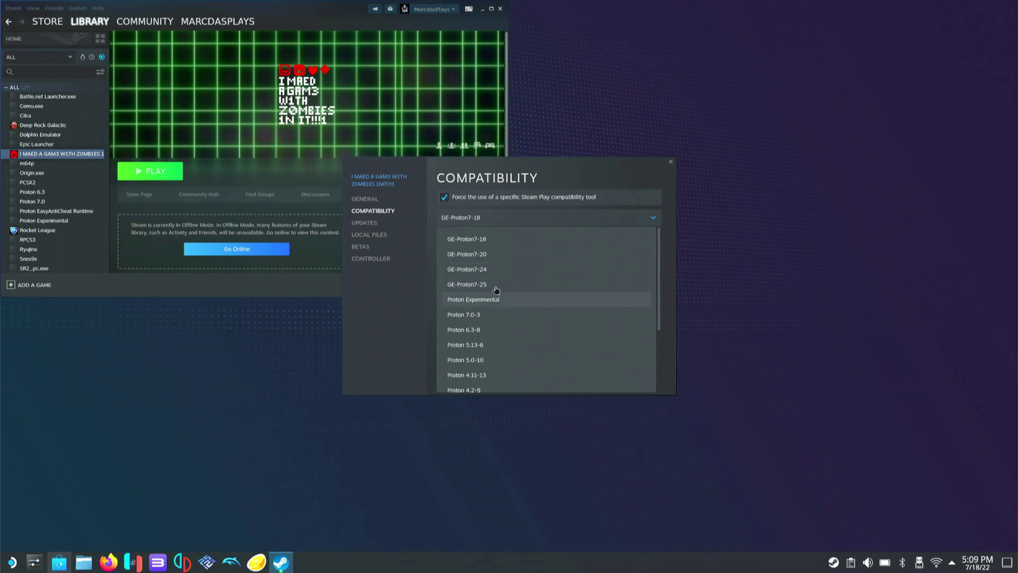
drag(579, 166, 578, 170)
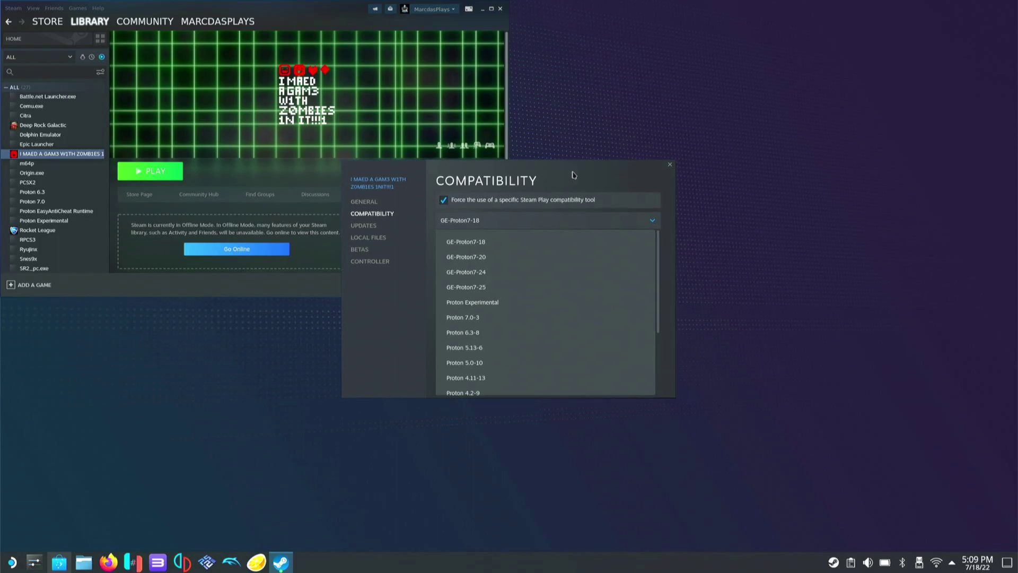
click(671, 167)
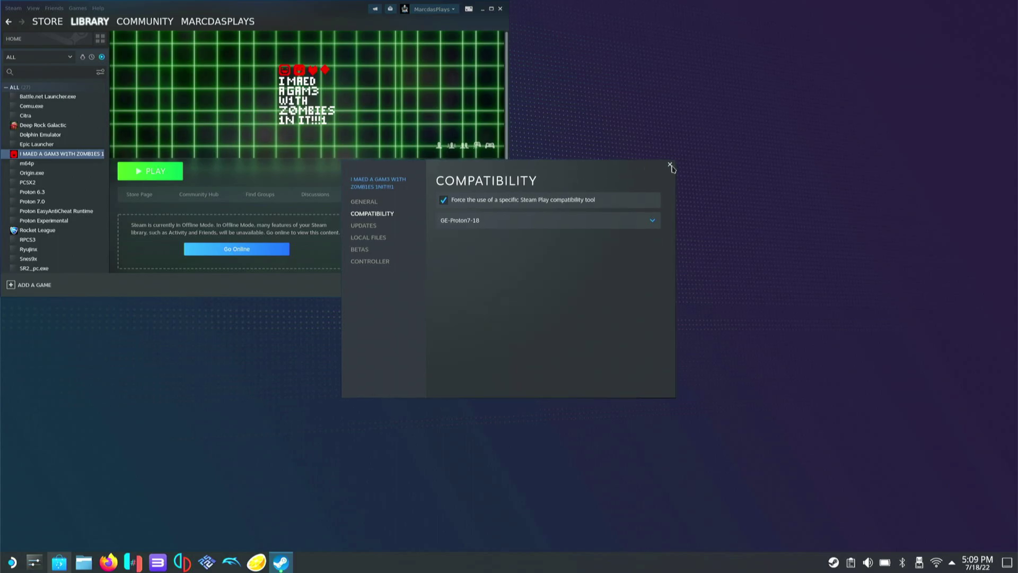
click(671, 166)
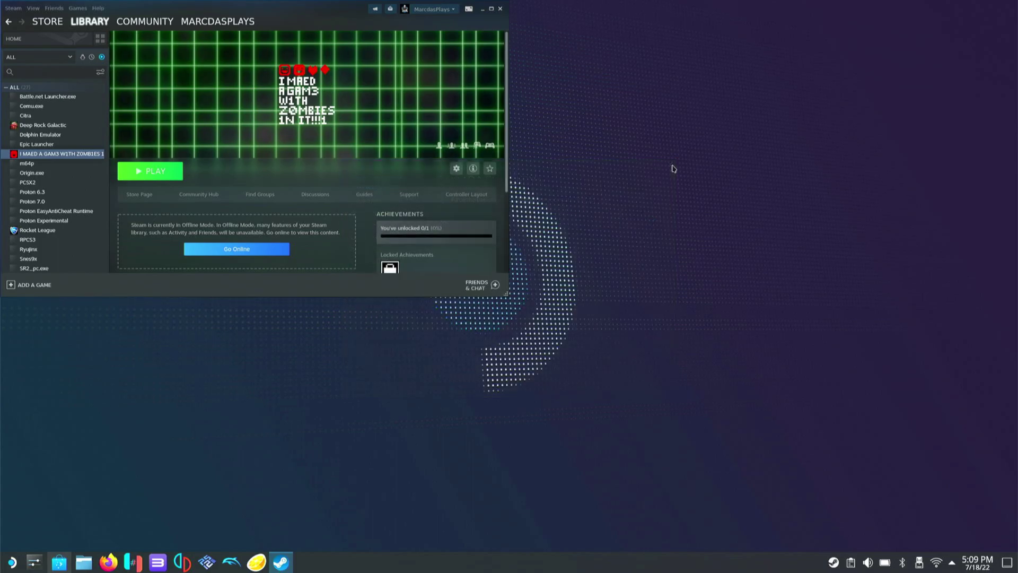